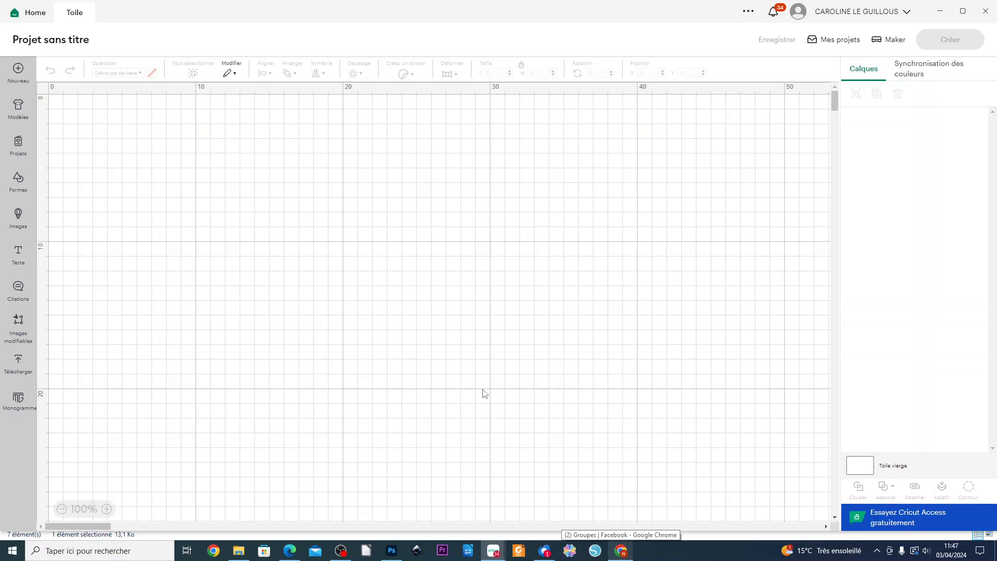
Upload the image file SAC SVG CRICUT AVEC OUTIL DE RAINAGE.svg and add it to the canvas
{"action": "left_click", "coordinate": [18, 366]}
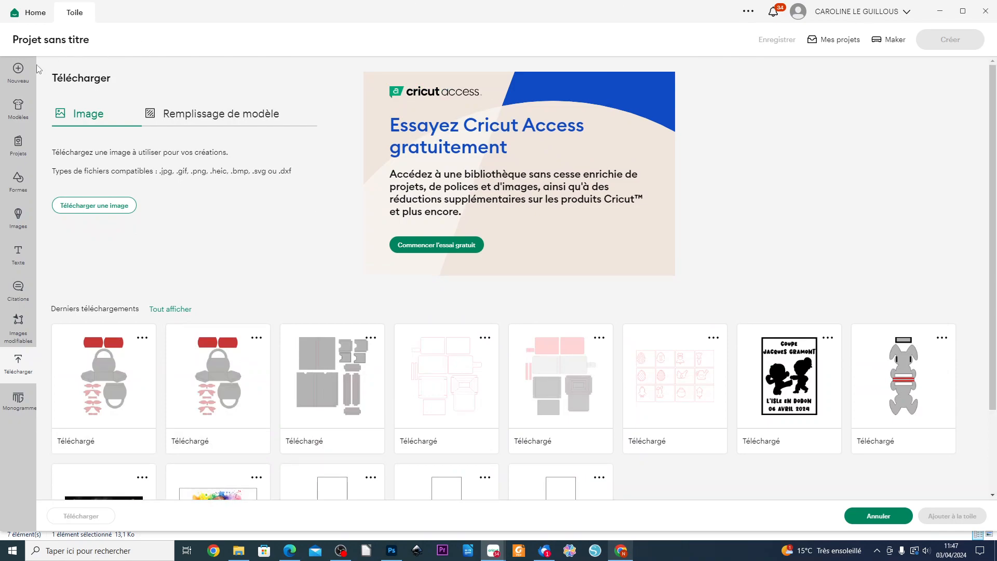
{"action": "left_click", "coordinate": [119, 206]}
{"action": "left_click", "coordinate": [521, 248]}
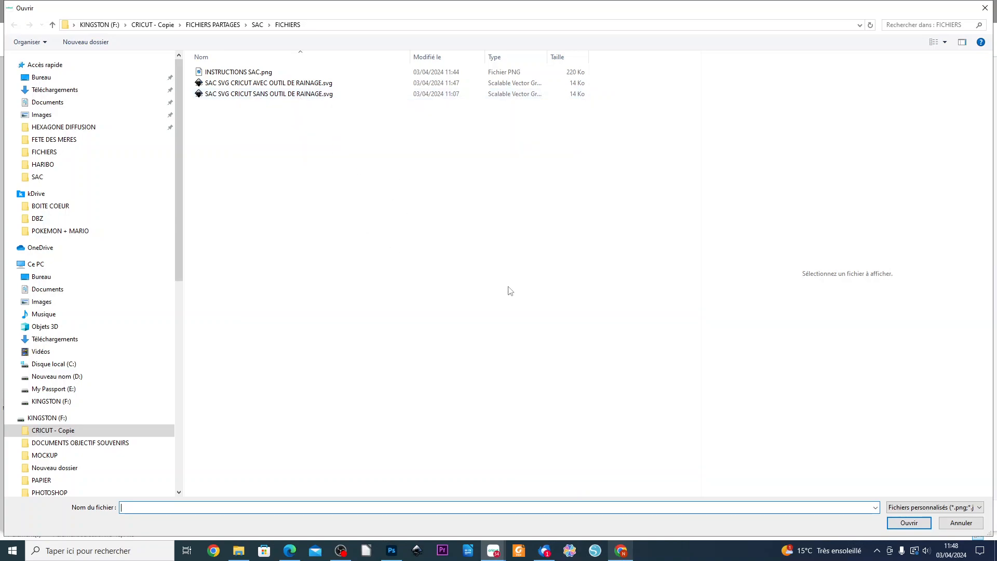
{"action": "left_click", "coordinate": [280, 86]}
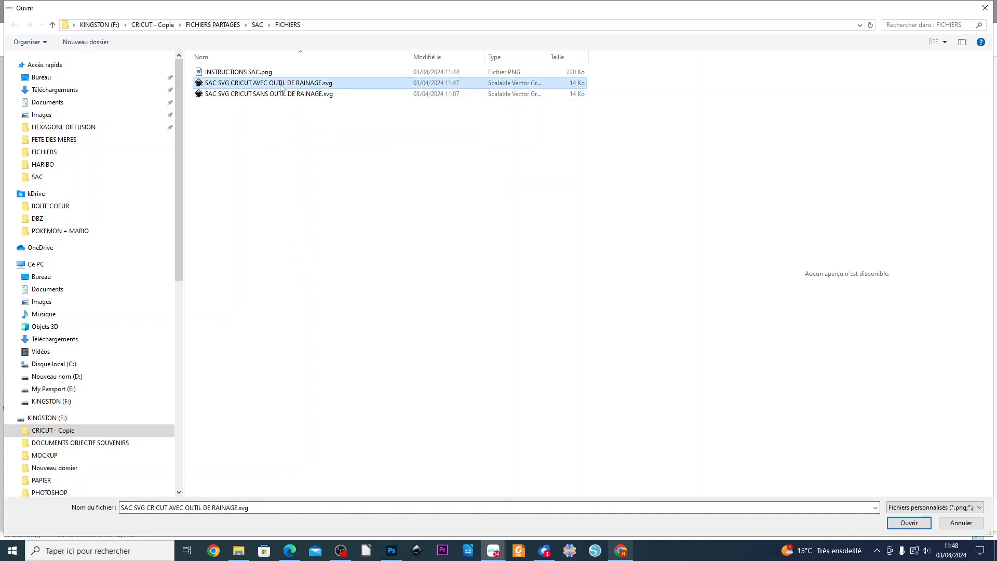
{"action": "left_click", "coordinate": [917, 525]}
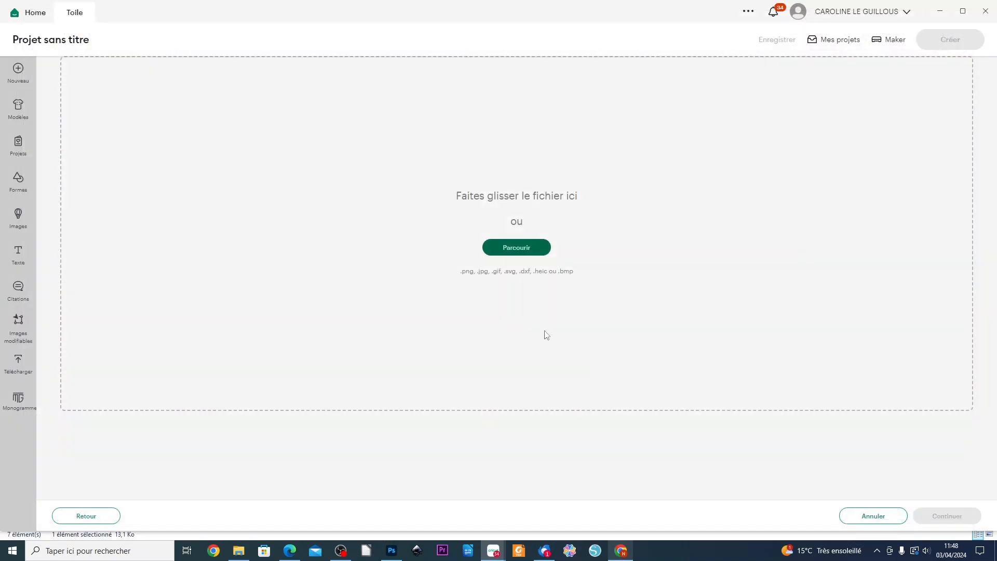
{"action": "left_click", "coordinate": [973, 516]}
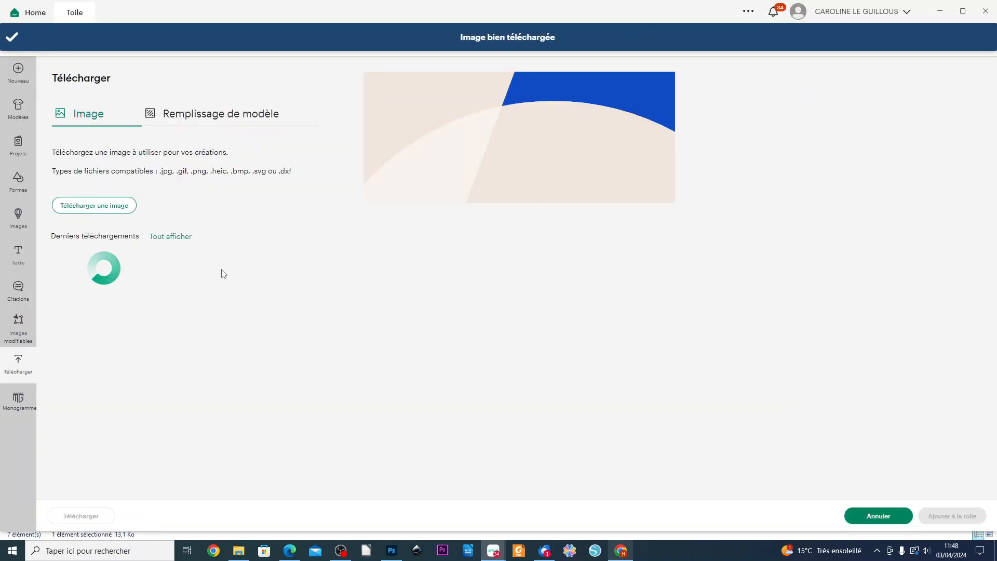
{"action": "left_click", "coordinate": [123, 323]}
{"action": "left_click", "coordinate": [955, 516]}
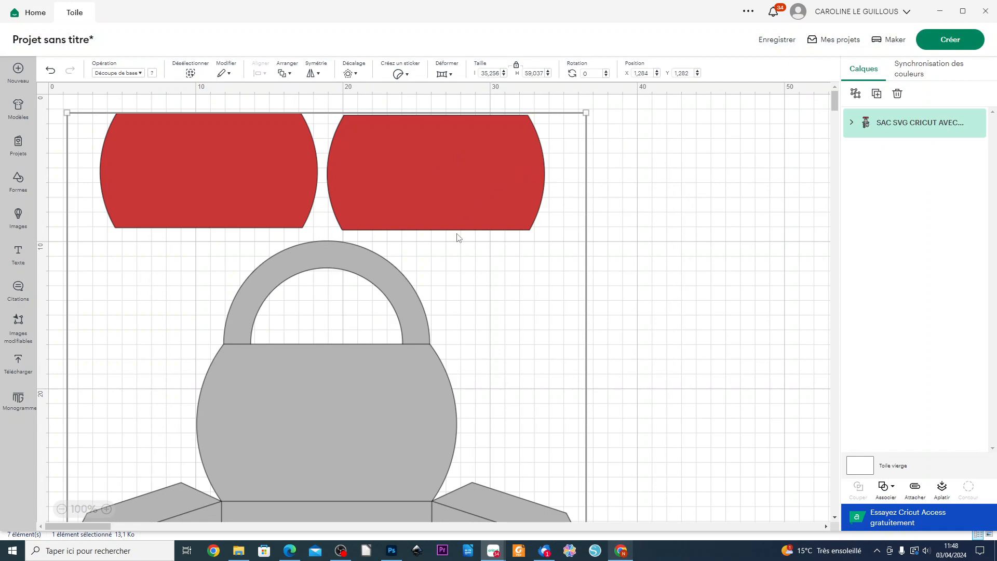
Move the bag template away from the canvas corner and set its width to 28.5 cm
{"action": "left_click", "coordinate": [488, 74]}
{"action": "scroll", "coordinate": [497, 319], "scroll_direction": "down", "scroll_amount": 3}
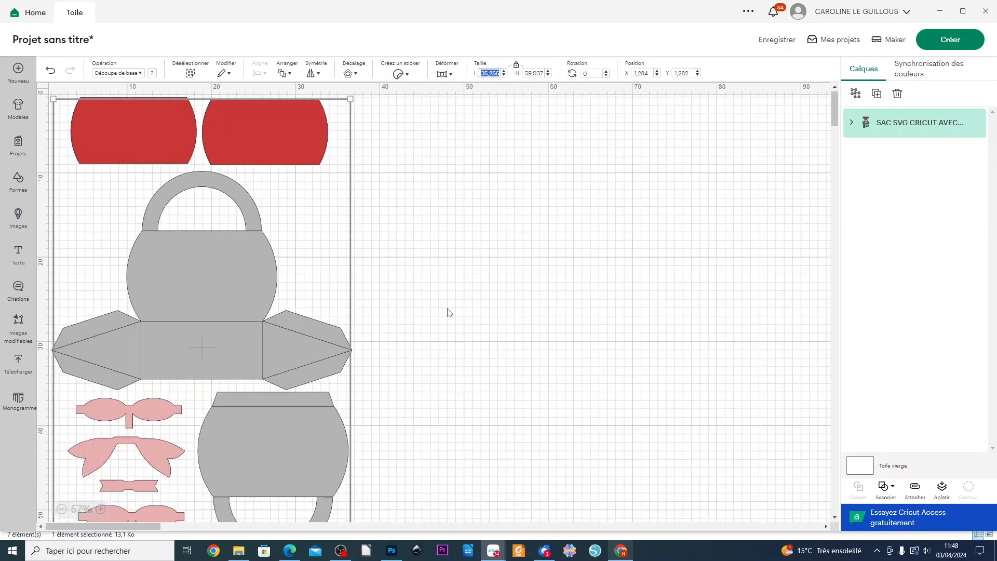
{"action": "scroll", "coordinate": [293, 233], "scroll_direction": "down", "scroll_amount": 2}
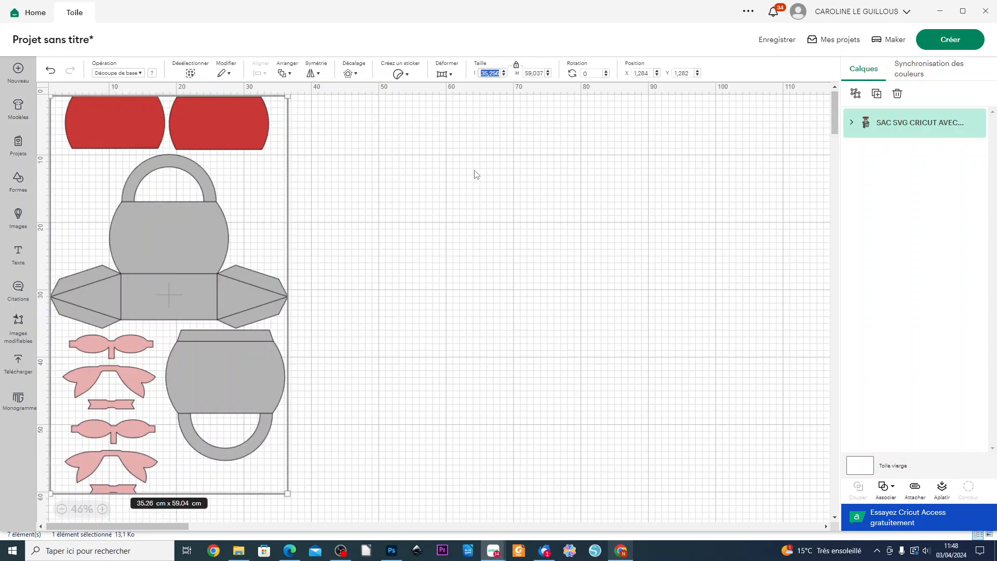
{"action": "left_click_drag", "start_coordinate": [181, 241], "coordinate": [315, 269]}
{"action": "left_click", "coordinate": [489, 73]}
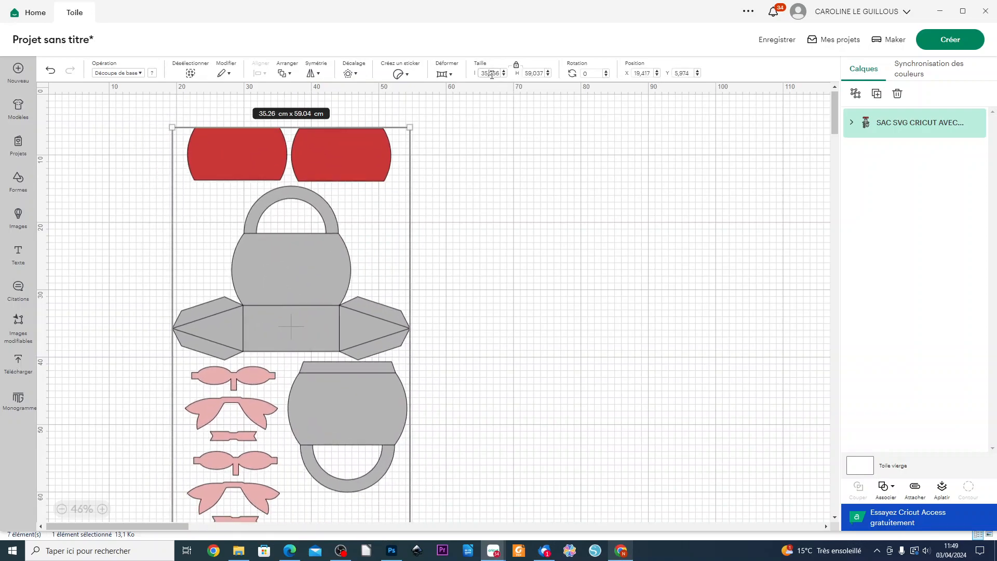
{"action": "type", "text": "28.5"}
{"action": "key", "text": "Return"}
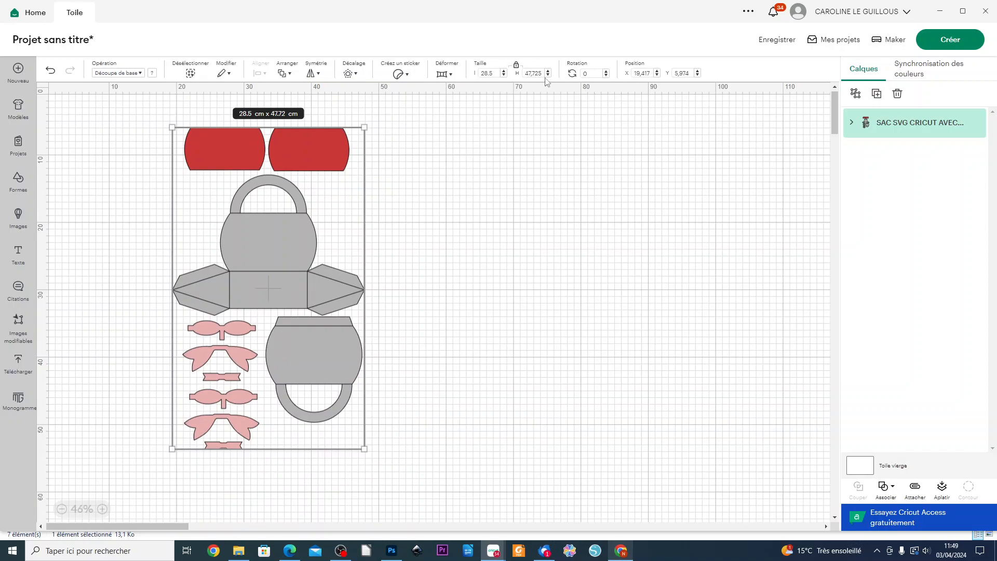
{"action": "left_click", "coordinate": [510, 232]}
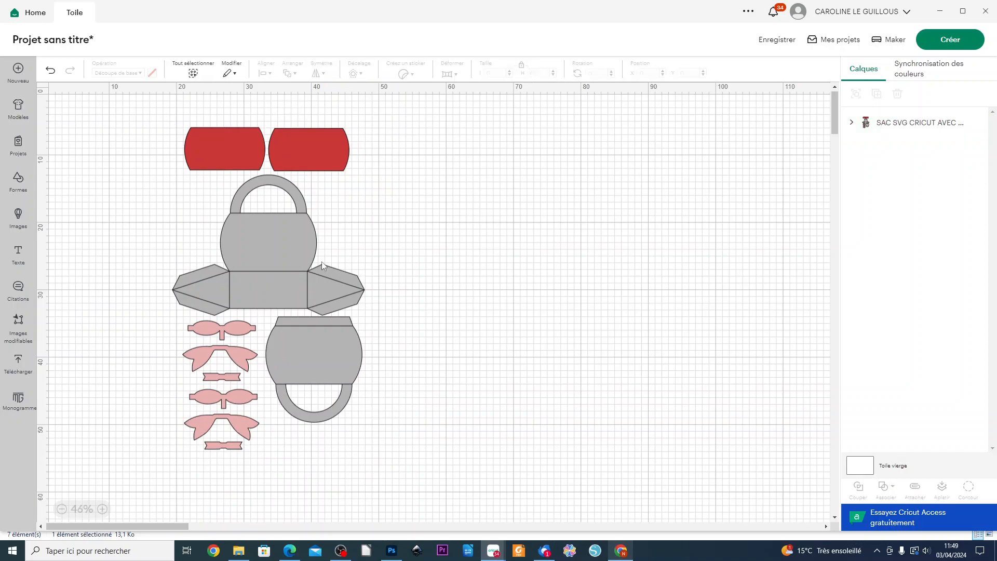
Ungroup the bag template into its separate pieces
{"action": "left_click", "coordinate": [285, 242]}
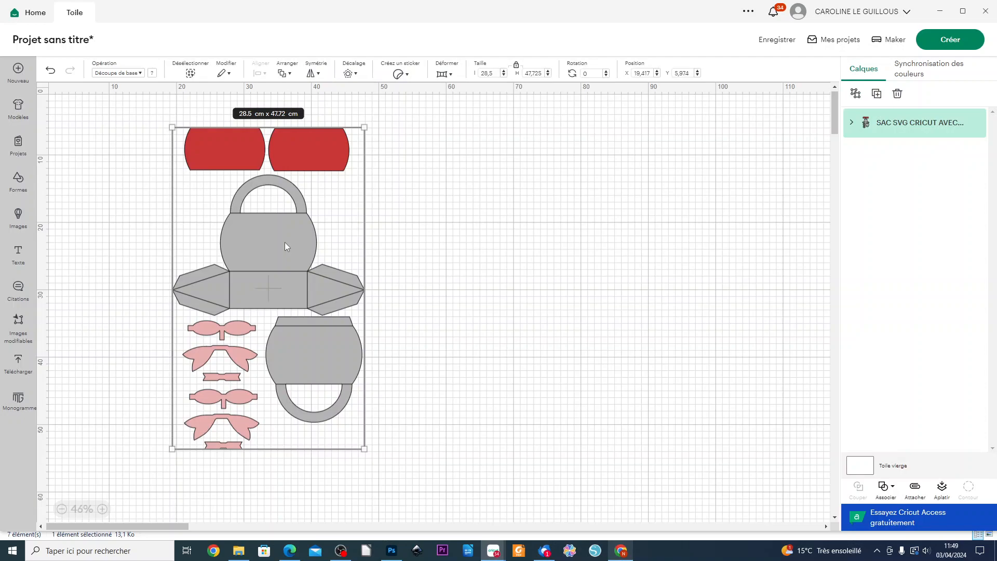
{"action": "right_click", "coordinate": [284, 242]}
{"action": "left_click", "coordinate": [317, 169]}
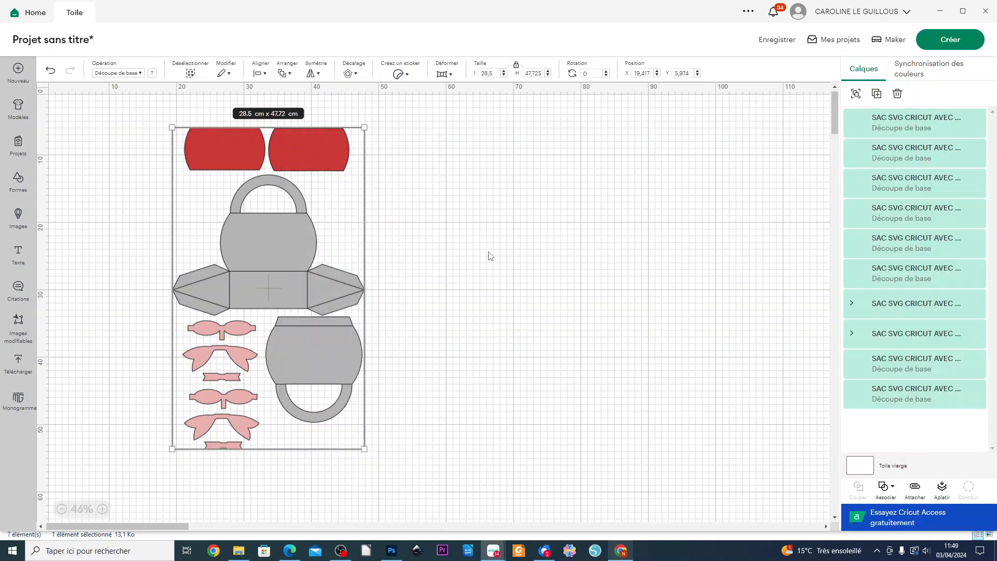
{"action": "left_click", "coordinate": [490, 256]}
Spread out the two red panels and the two grey bag pieces so that none of them overlap
{"action": "left_click_drag", "start_coordinate": [319, 155], "coordinate": [539, 217]}
{"action": "left_click_drag", "start_coordinate": [251, 140], "coordinate": [665, 242]}
{"action": "left_click_drag", "start_coordinate": [710, 267], "coordinate": [742, 268]}
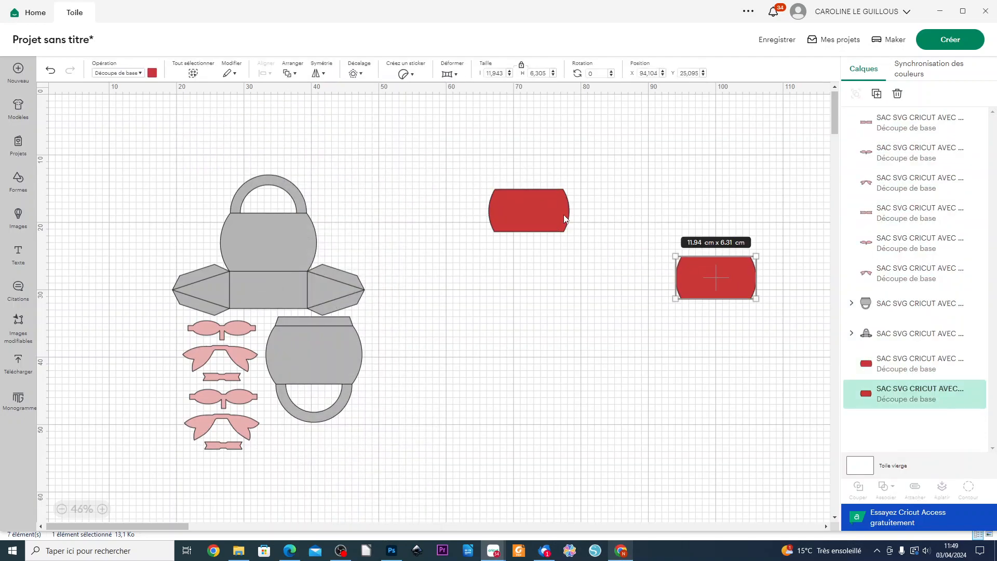
{"action": "left_click_drag", "start_coordinate": [552, 210], "coordinate": [709, 207]}
{"action": "left_click_drag", "start_coordinate": [320, 358], "coordinate": [522, 236]}
{"action": "left_click_drag", "start_coordinate": [260, 255], "coordinate": [351, 229]}
Select all the pink bow pieces together and move them up beside the large grey bag piece
{"action": "left_click_drag", "start_coordinate": [257, 488], "coordinate": [181, 320]}
{"action": "left_click_drag", "start_coordinate": [234, 414], "coordinate": [186, 285]}
{"action": "left_click_drag", "start_coordinate": [279, 483], "coordinate": [178, 304]}
{"action": "left_click_drag", "start_coordinate": [239, 386], "coordinate": [191, 222]}
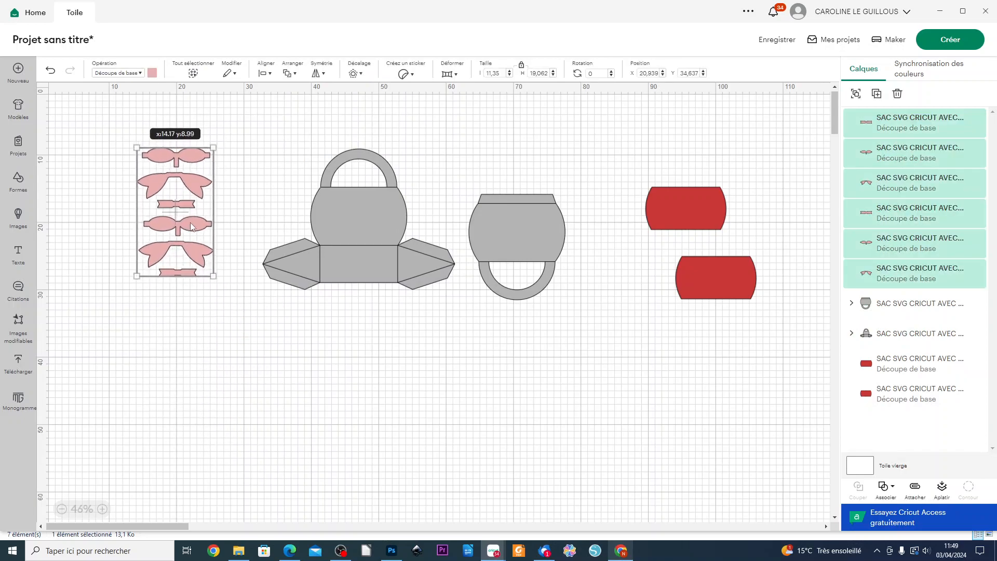
Expand the large bag piece's layers and examine which fold line each sublayer represents
{"action": "left_click", "coordinate": [413, 261]}
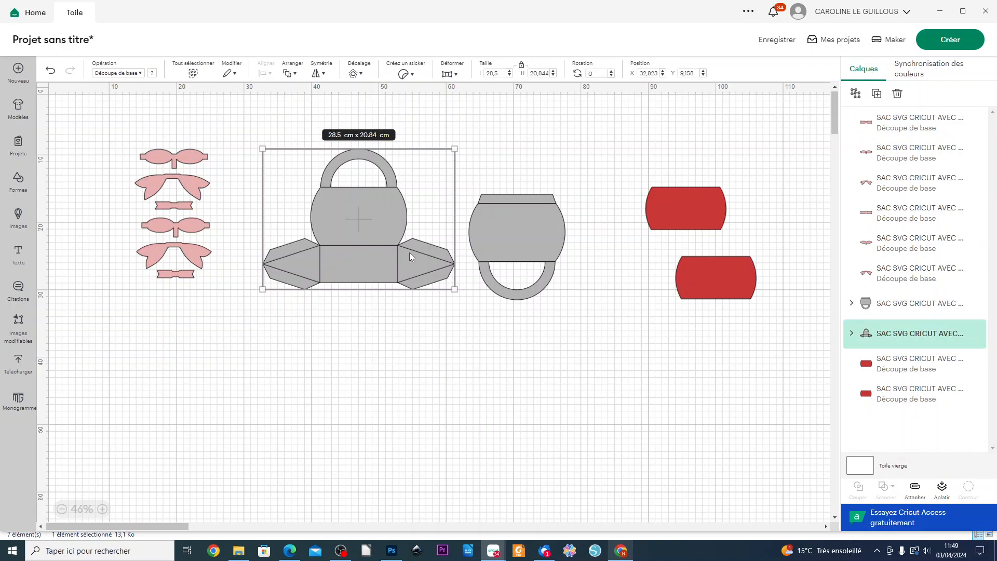
{"action": "left_click", "coordinate": [852, 334]}
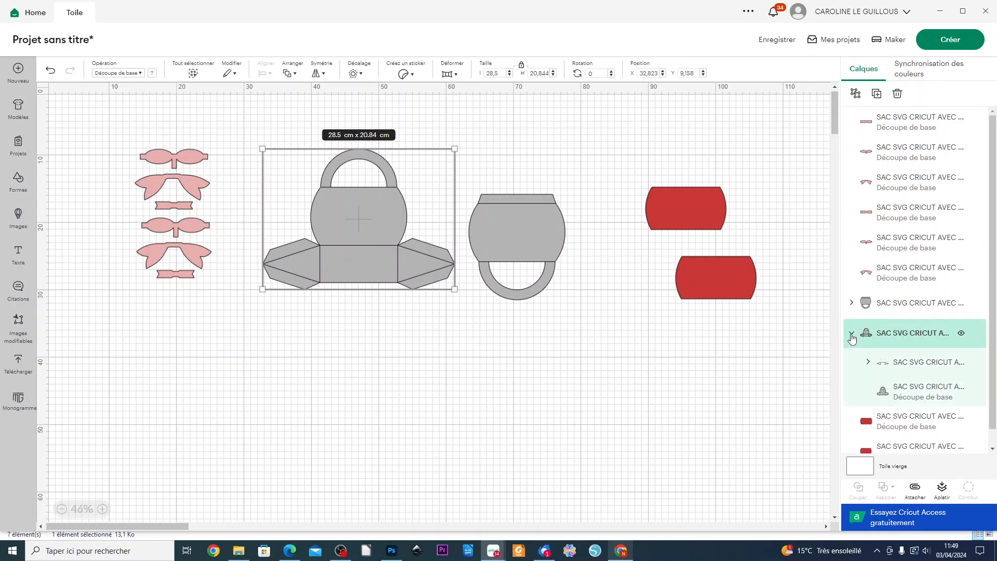
{"action": "left_click", "coordinate": [913, 365]}
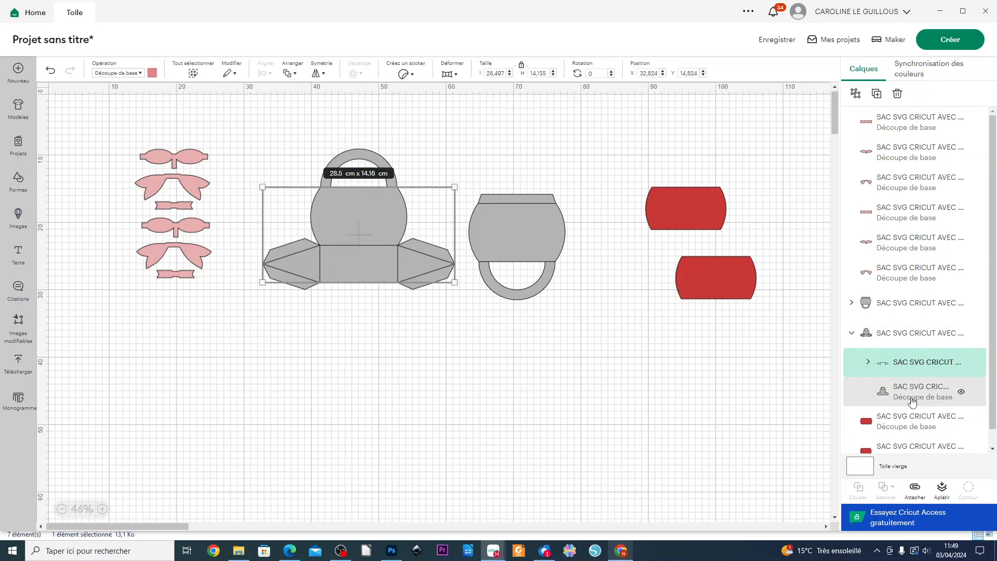
{"action": "left_click", "coordinate": [868, 362]}
{"action": "scroll", "coordinate": [914, 384], "scroll_direction": "down", "scroll_amount": 3}
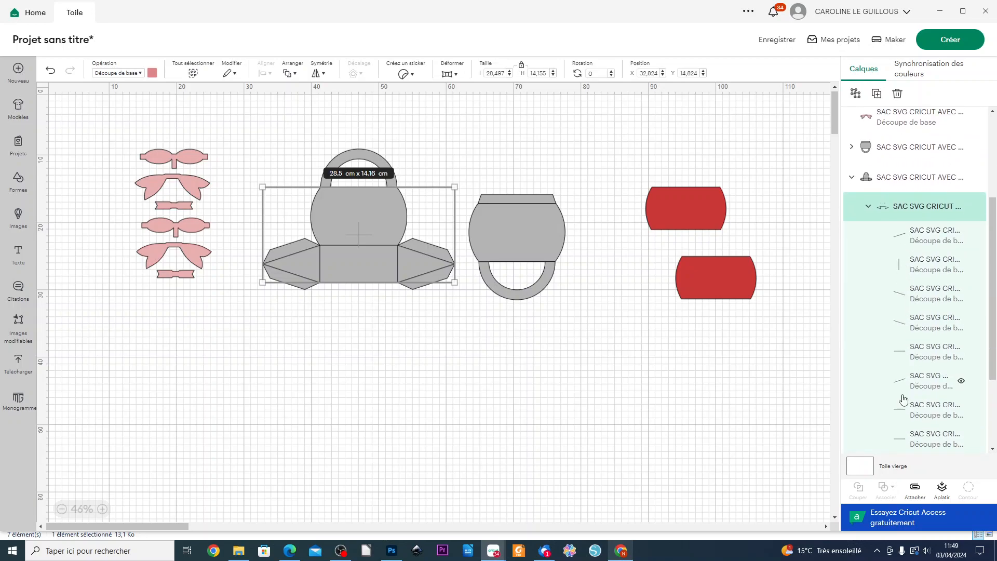
{"action": "left_click", "coordinate": [917, 376]}
{"action": "left_click", "coordinate": [930, 323]}
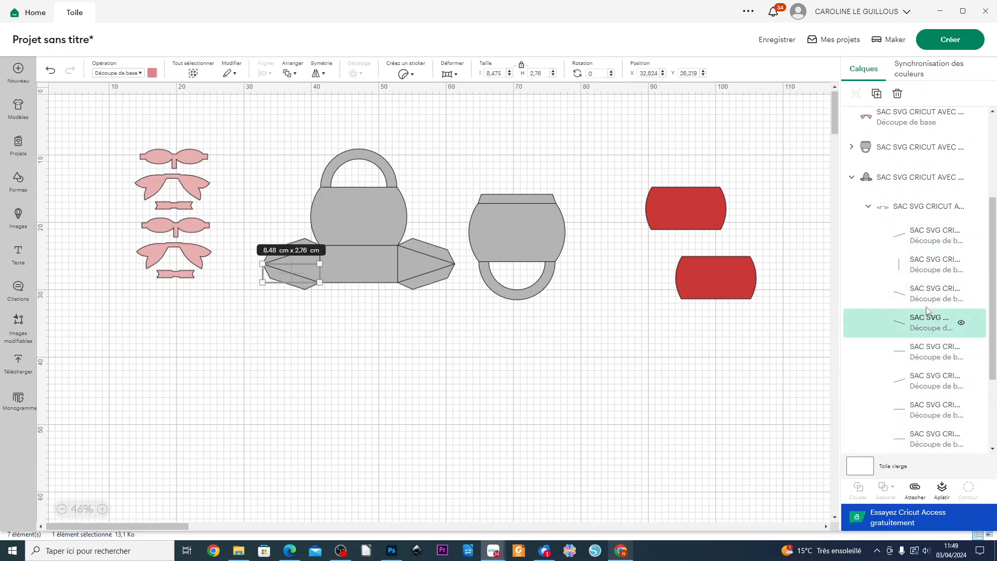
{"action": "left_click", "coordinate": [930, 293]}
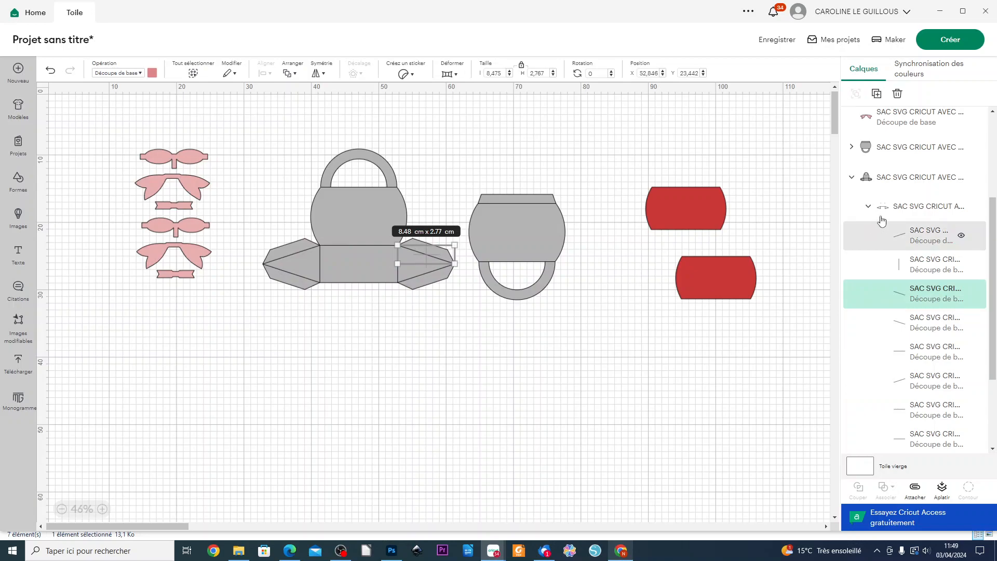
{"action": "scroll", "coordinate": [893, 266], "scroll_direction": "up", "scroll_amount": 2}
Set the large bag piece's fold-line group to the Rainer operation and attach the whole piece
{"action": "left_click", "coordinate": [878, 312]}
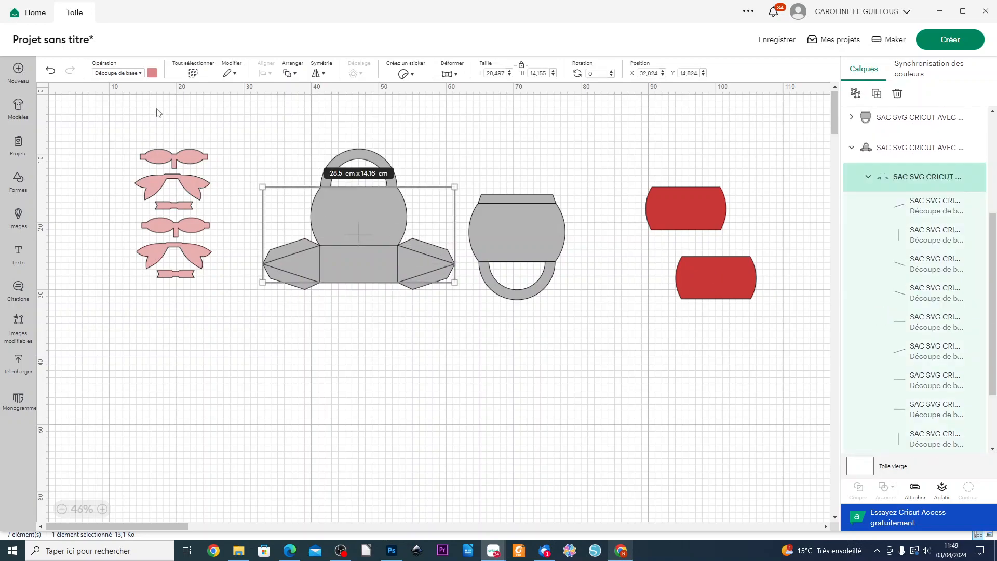
{"action": "left_click", "coordinate": [119, 73]}
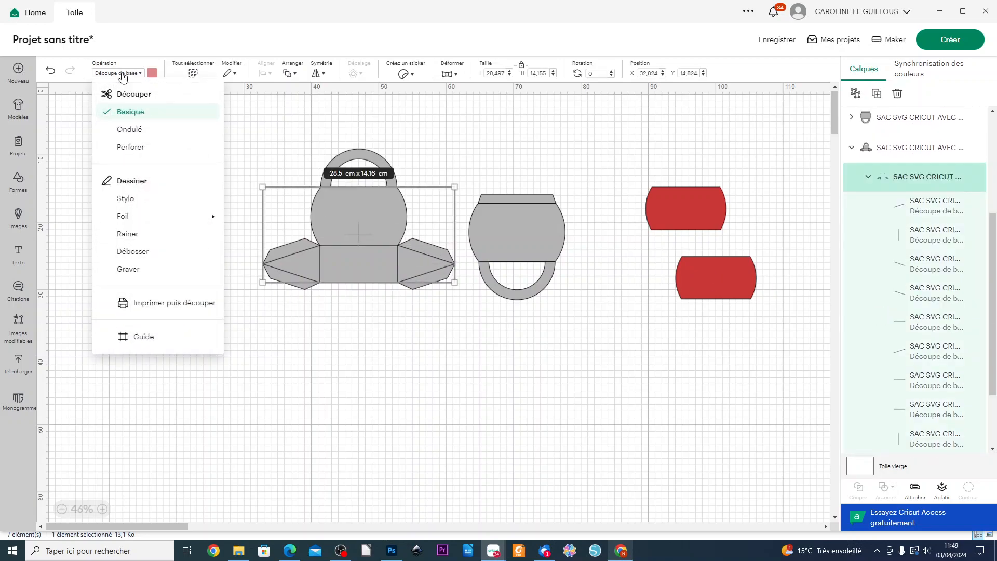
{"action": "left_click", "coordinate": [127, 234]}
{"action": "left_click", "coordinate": [372, 353]}
{"action": "left_click", "coordinate": [376, 230]}
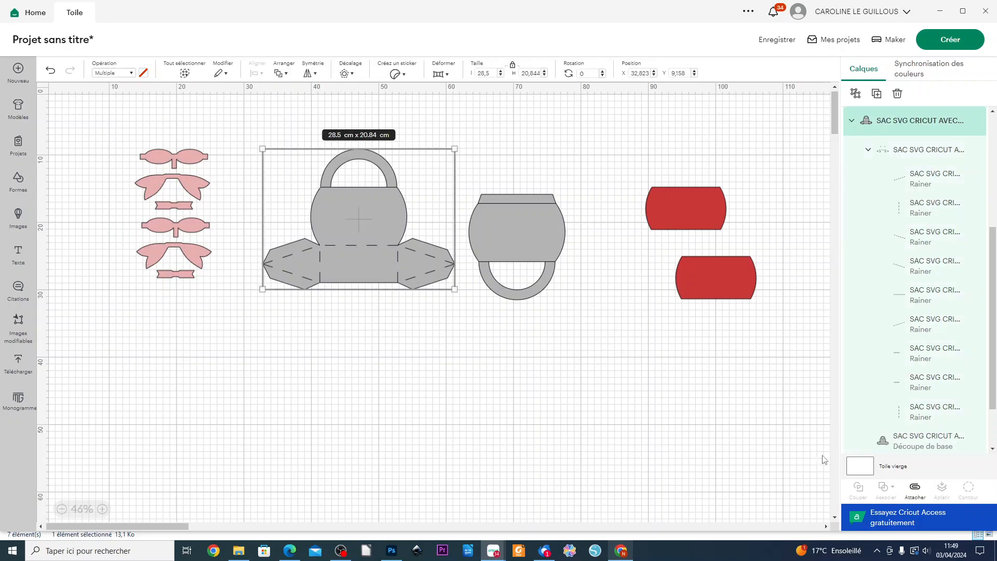
{"action": "left_click", "coordinate": [915, 488]}
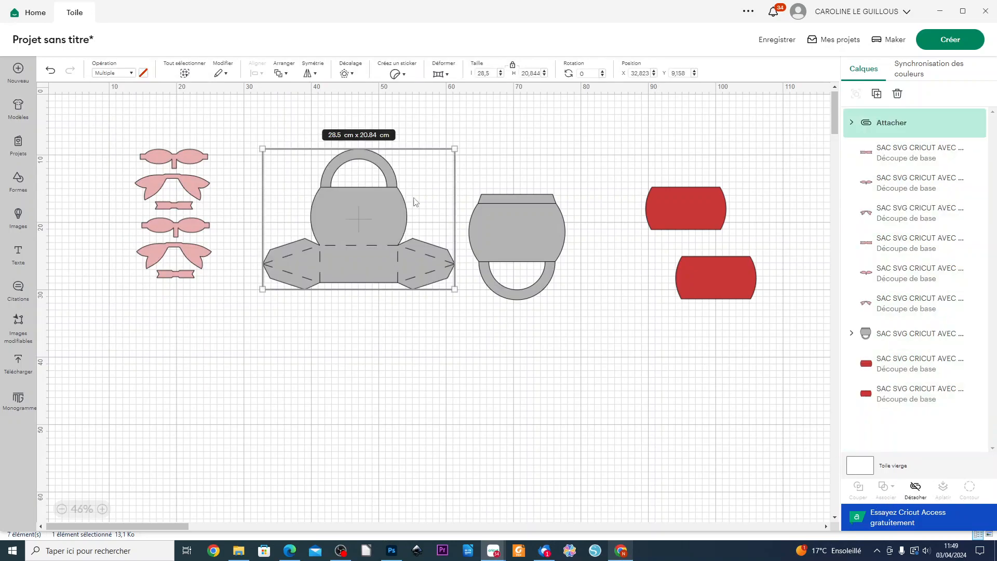
Set the smaller bag piece's fold-line group to Rainer and attach it to its cut outline
{"action": "left_click", "coordinate": [513, 217]}
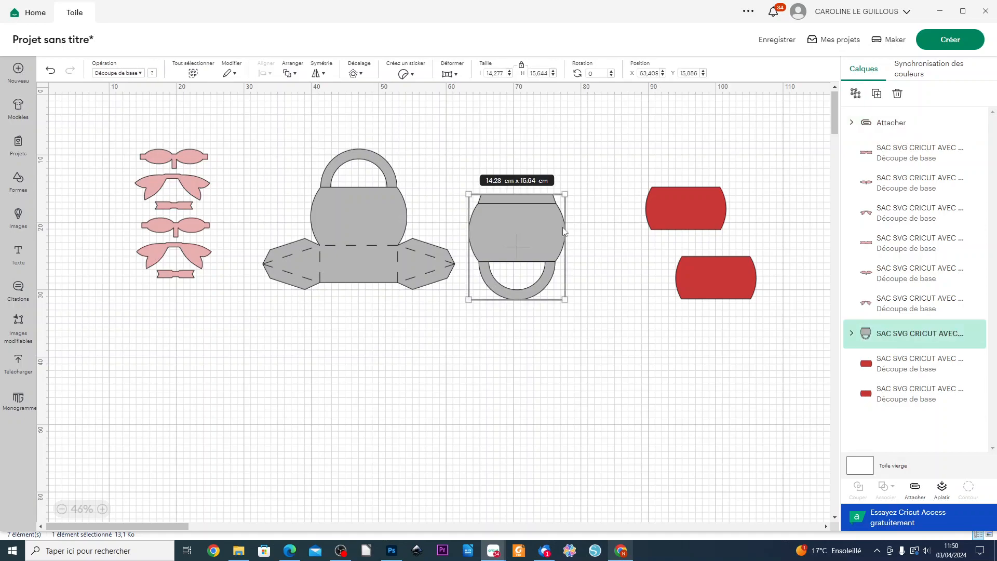
{"action": "left_click", "coordinate": [851, 334]}
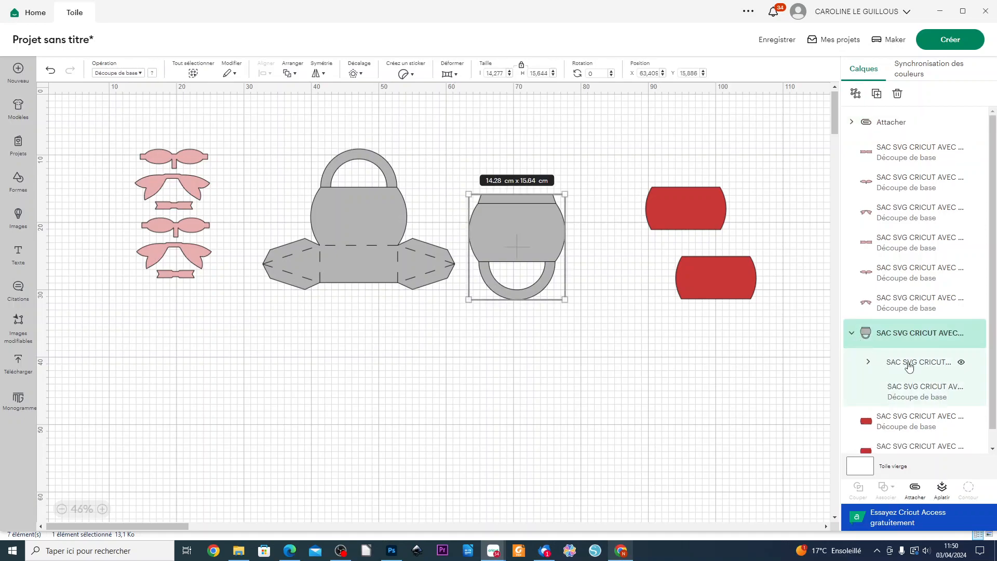
{"action": "left_click", "coordinate": [909, 366]}
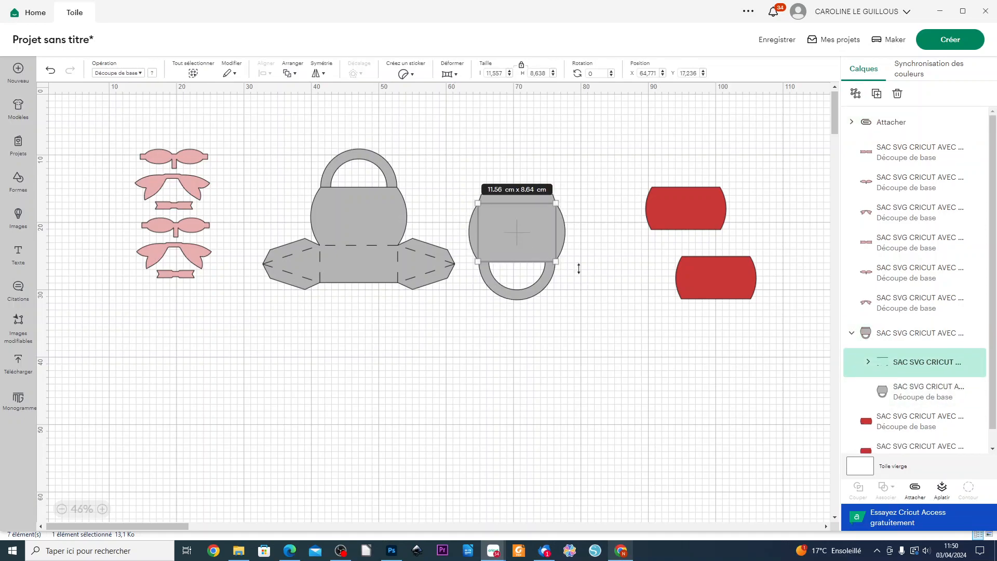
{"action": "left_click", "coordinate": [119, 73]}
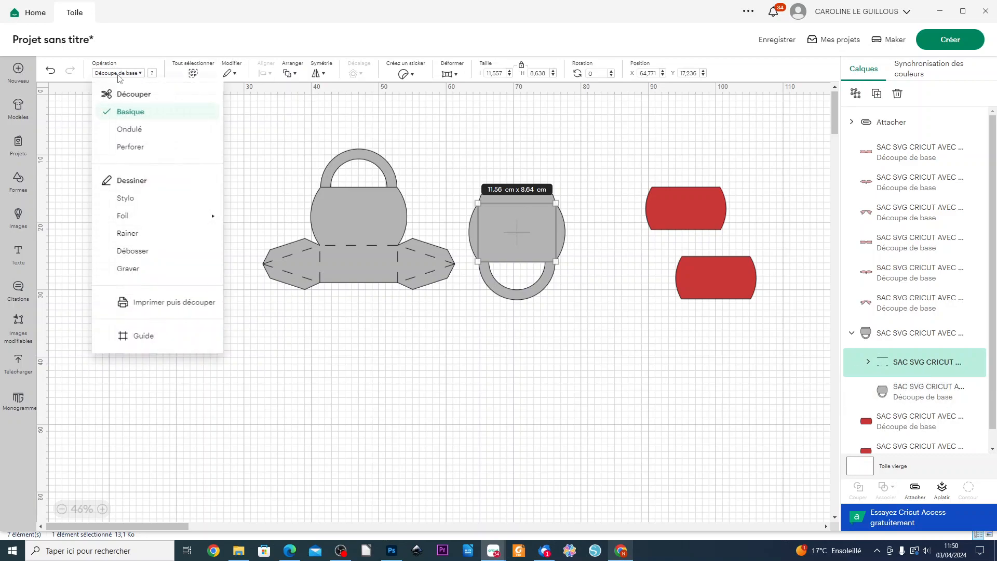
{"action": "left_click", "coordinate": [133, 235]}
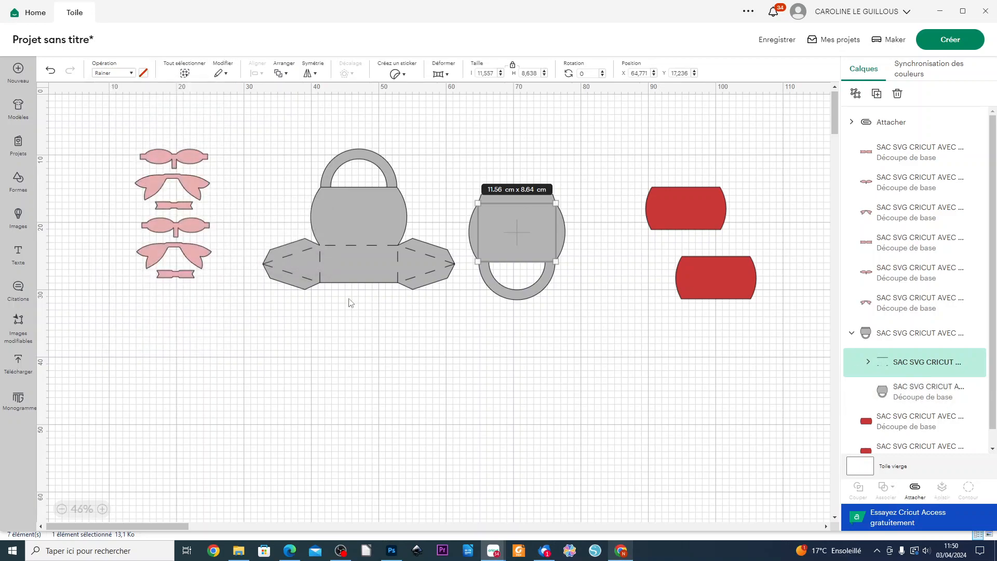
{"action": "left_click", "coordinate": [915, 489]}
{"action": "left_click", "coordinate": [609, 375]}
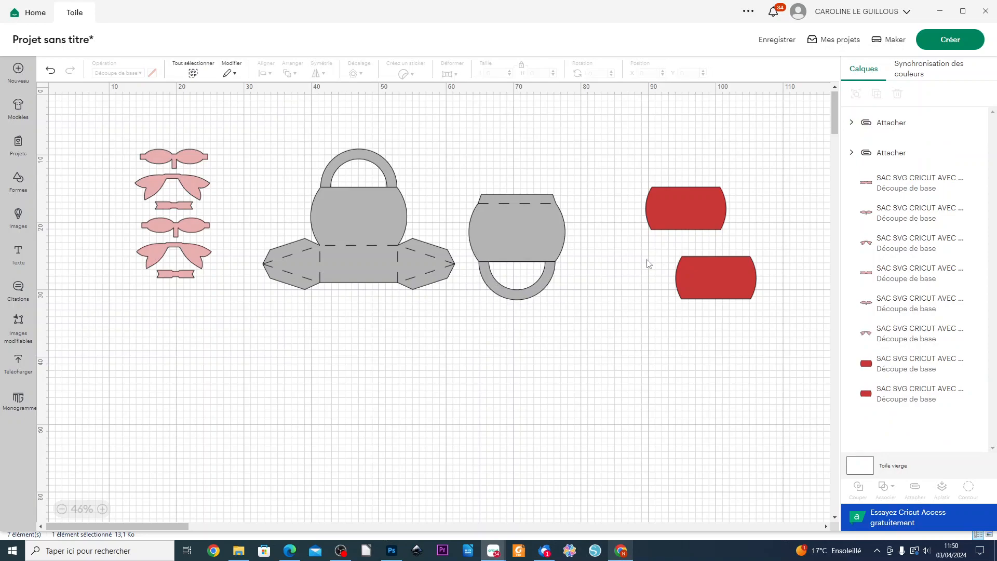
Send the design to mat preparation without saving the project
{"action": "left_click", "coordinate": [949, 39]}
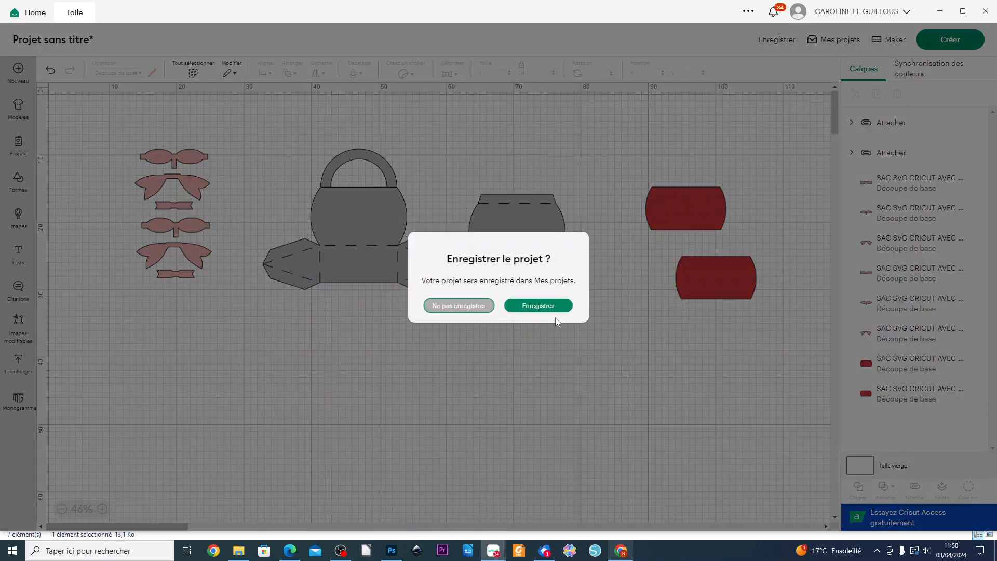
{"action": "left_click", "coordinate": [465, 309]}
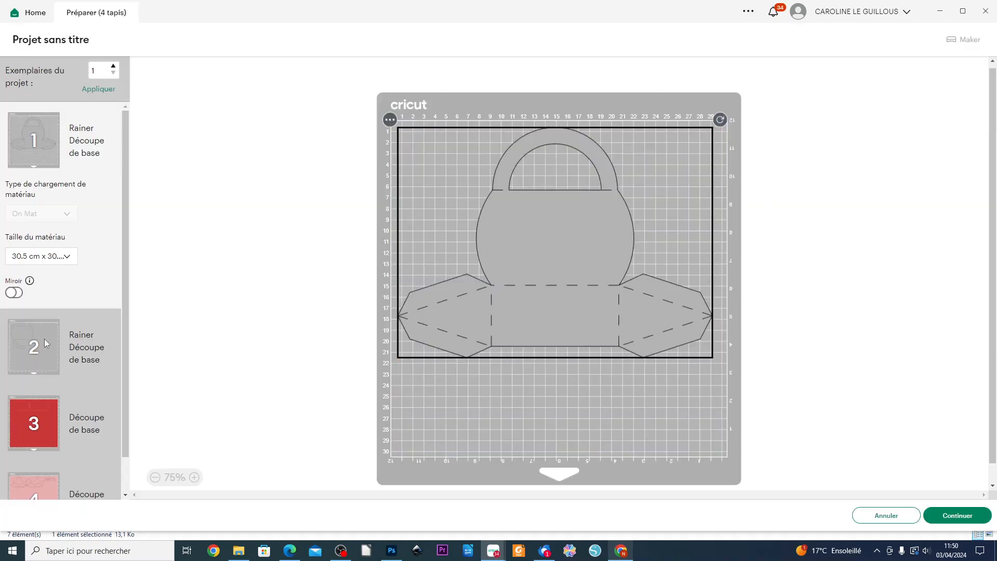
Move the smaller bag piece from the second mat onto the first mat with the large bag piece
{"action": "left_click", "coordinate": [46, 342]}
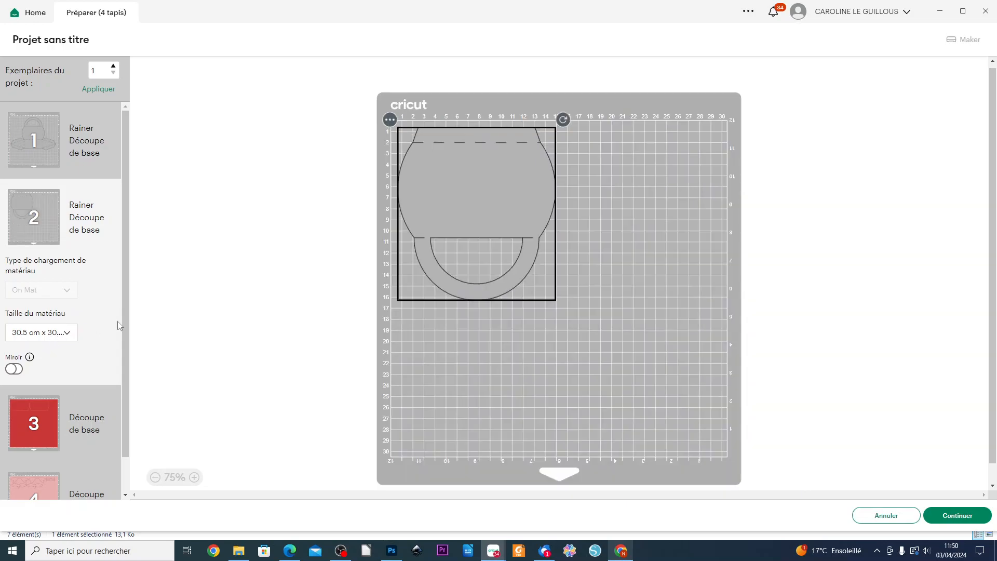
{"action": "left_click", "coordinate": [390, 120]}
{"action": "left_click", "coordinate": [401, 147]}
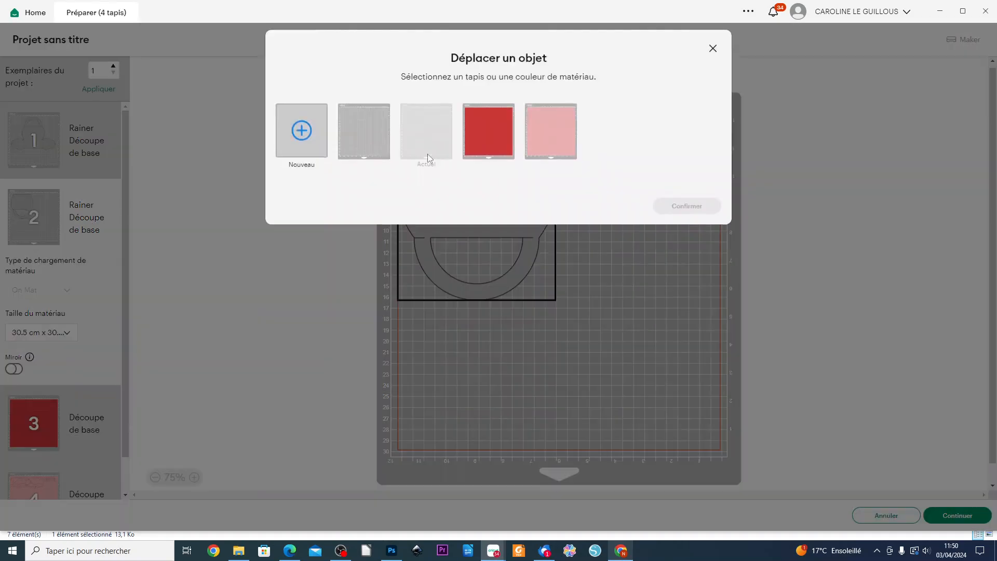
{"action": "left_click", "coordinate": [370, 149]}
{"action": "left_click", "coordinate": [681, 214]}
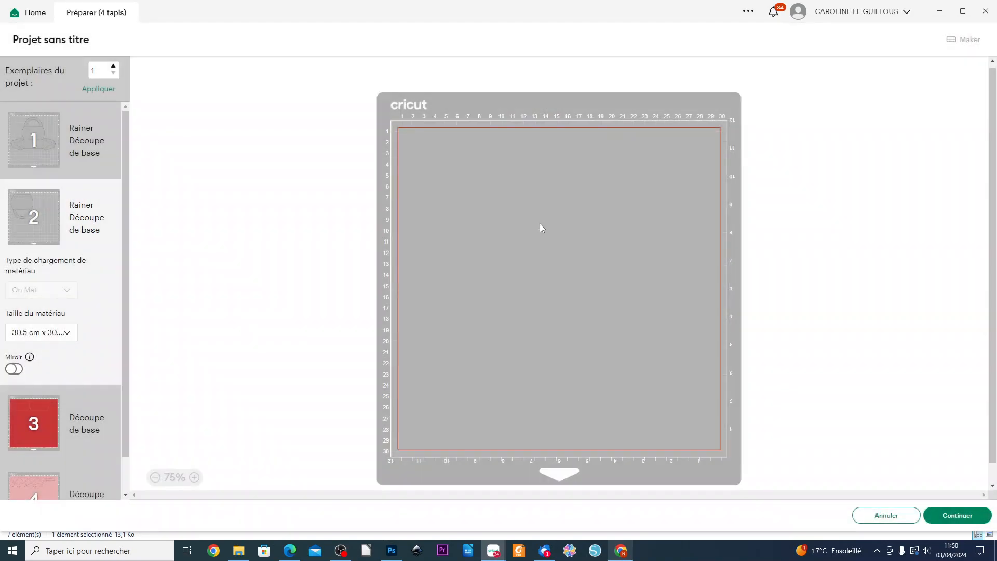
On the first mat, shift the smaller piece to the lower-right area and set the large piece diagonally in the upper-left corner
{"action": "left_click_drag", "start_coordinate": [493, 216], "coordinate": [634, 363]}
{"action": "left_click", "coordinate": [565, 228]}
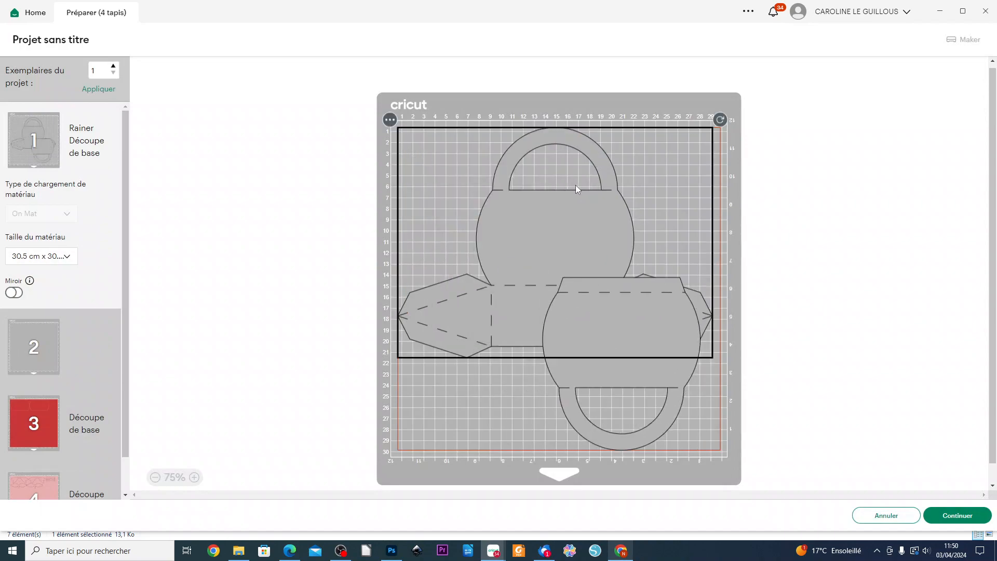
{"action": "left_click_drag", "start_coordinate": [722, 120], "coordinate": [358, 294]}
{"action": "left_click_drag", "start_coordinate": [559, 196], "coordinate": [497, 181]}
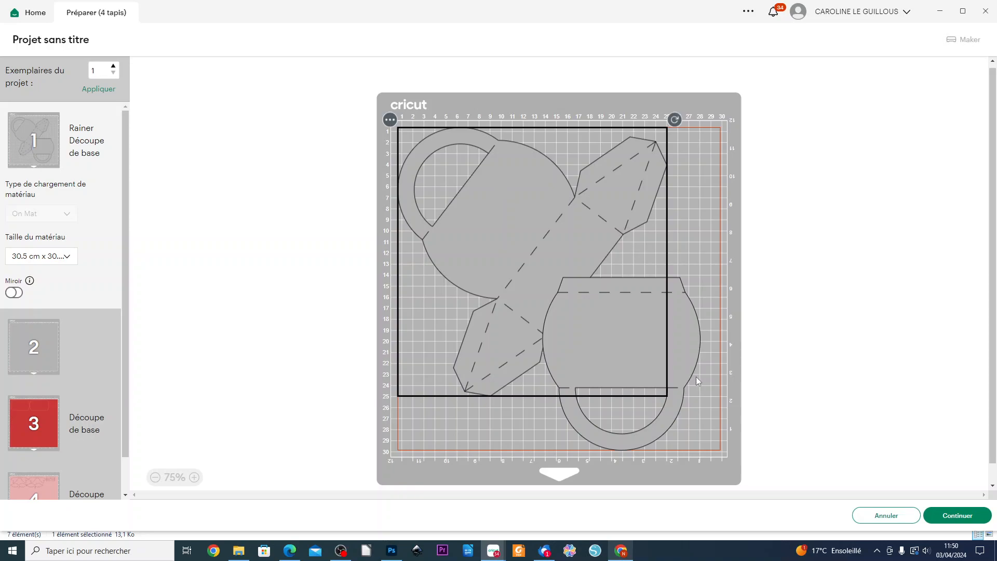
Rotate the smaller bag piece parallel to the large one and nest it against the large piece's long straight edge
{"action": "left_click", "coordinate": [699, 358]}
{"action": "left_click_drag", "start_coordinate": [710, 272], "coordinate": [591, 237]}
{"action": "left_click_drag", "start_coordinate": [614, 324], "coordinate": [632, 330]}
Rotate both bag pieces slightly more and move the smaller one into the lower-right corner of the cutting area
{"action": "left_click", "coordinate": [479, 274]}
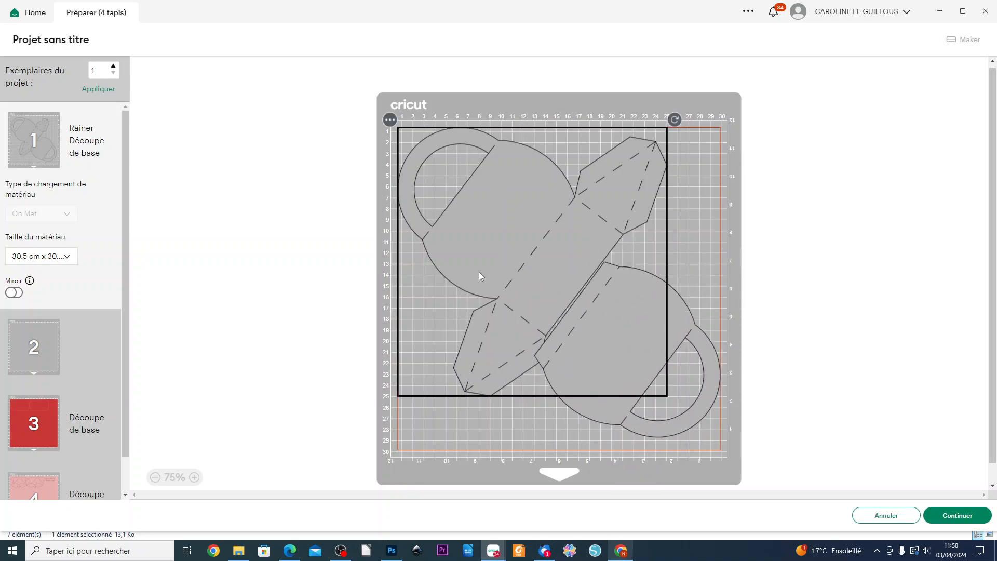
{"action": "left_click_drag", "start_coordinate": [679, 121], "coordinate": [683, 129]}
{"action": "left_click", "coordinate": [646, 308]}
{"action": "left_click", "coordinate": [488, 209]}
{"action": "left_click", "coordinate": [698, 331]}
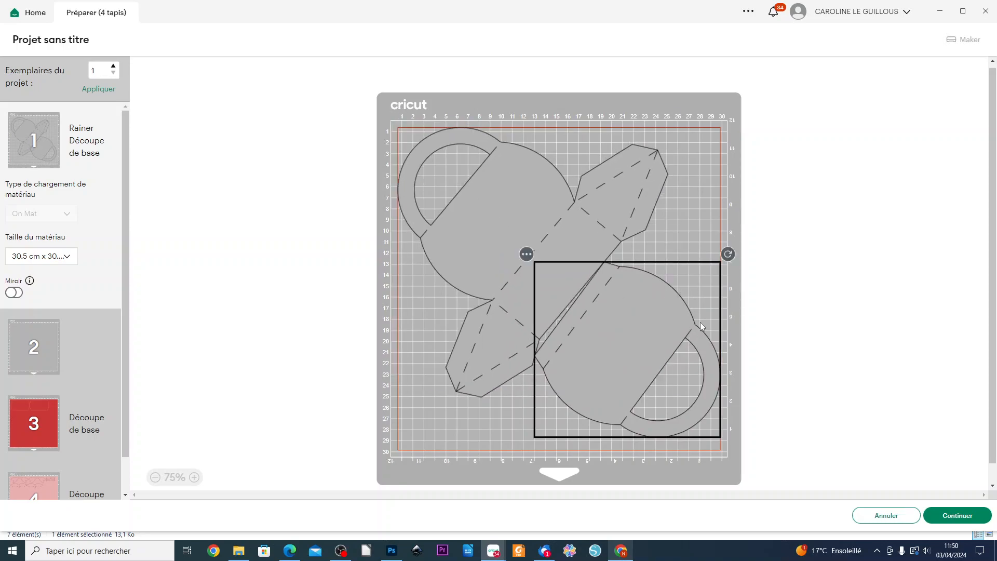
{"action": "left_click_drag", "start_coordinate": [736, 257], "coordinate": [736, 266]}
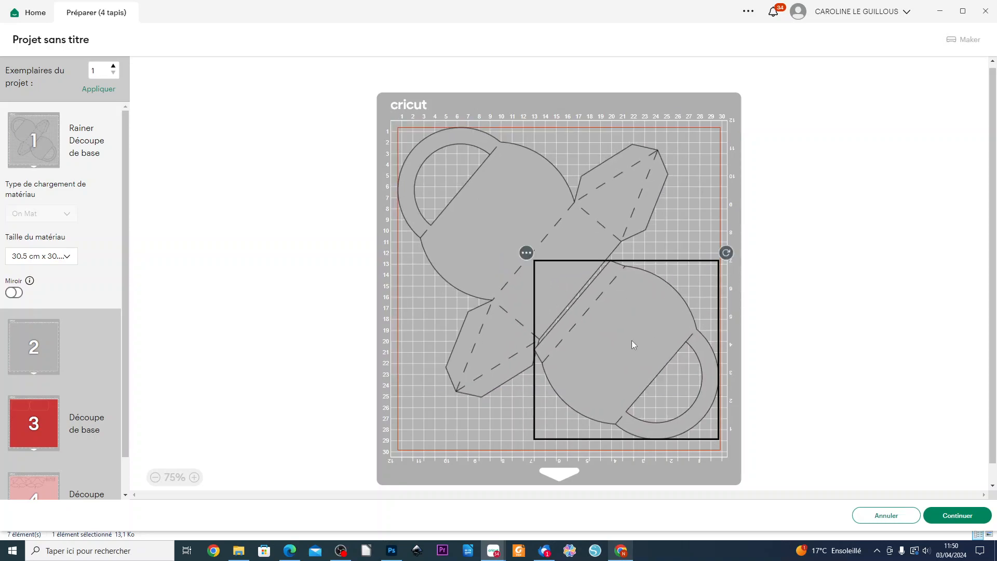
{"action": "left_click_drag", "start_coordinate": [643, 336], "coordinate": [664, 363]}
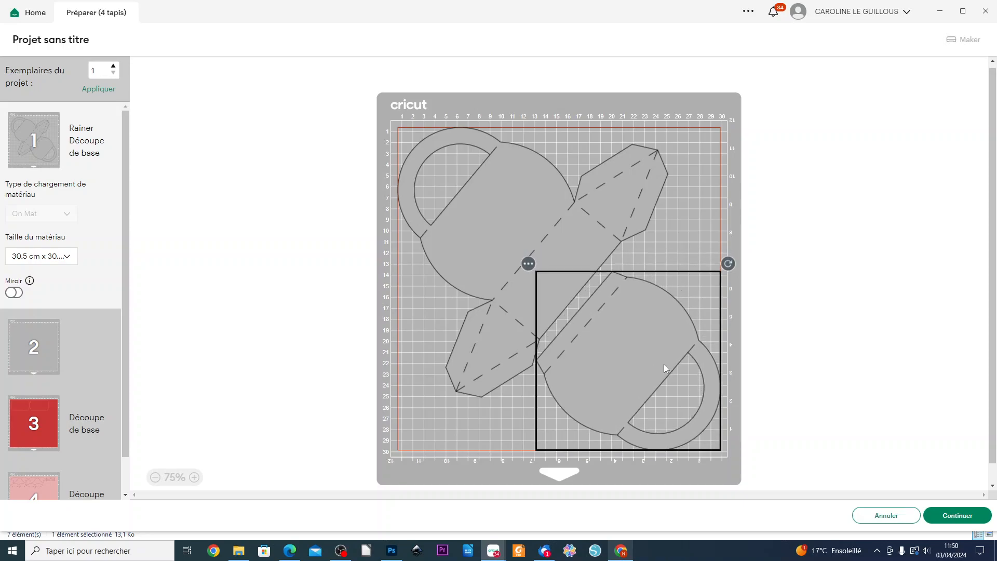
Fine-tune the large piece's angle and position and nudge and rotate the smaller piece to leave a narrow gap between them
{"action": "left_click", "coordinate": [469, 369]}
{"action": "left_click_drag", "start_coordinate": [676, 121], "coordinate": [677, 122]}
{"action": "left_click_drag", "start_coordinate": [549, 203], "coordinate": [547, 208]}
{"action": "left_click_drag", "start_coordinate": [655, 348], "coordinate": [659, 343]}
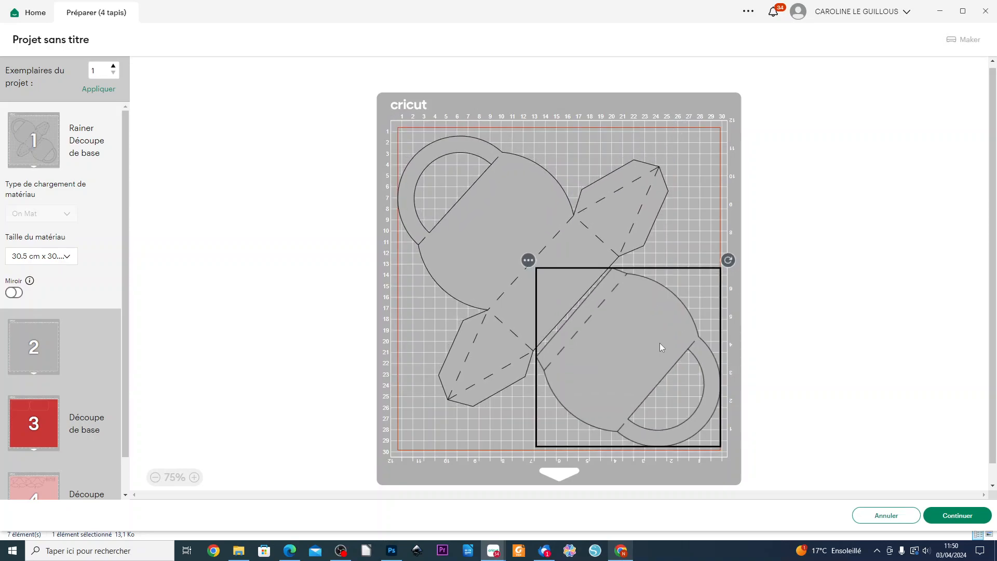
{"action": "left_click_drag", "start_coordinate": [731, 260], "coordinate": [730, 257]}
{"action": "left_click", "coordinate": [789, 337]}
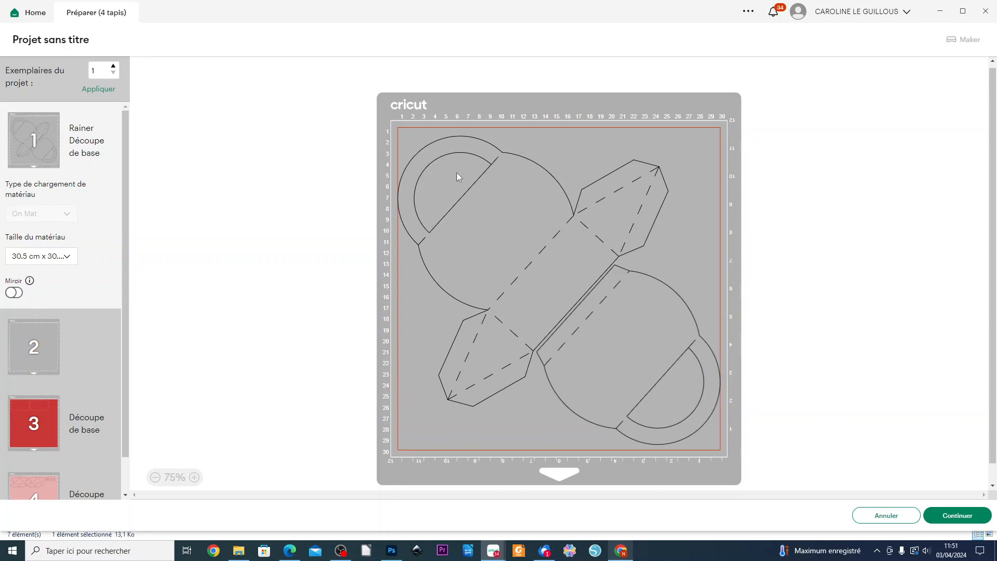
Review the layouts of the red and pink mats and cancel mat preparation to return to the canvas
{"action": "left_click", "coordinate": [27, 438]}
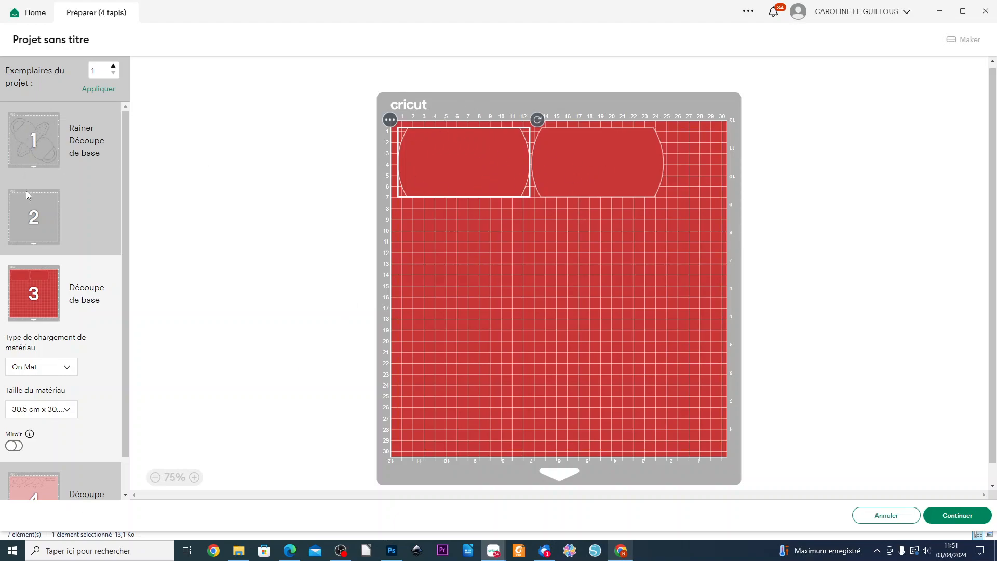
{"action": "left_click", "coordinate": [48, 489]}
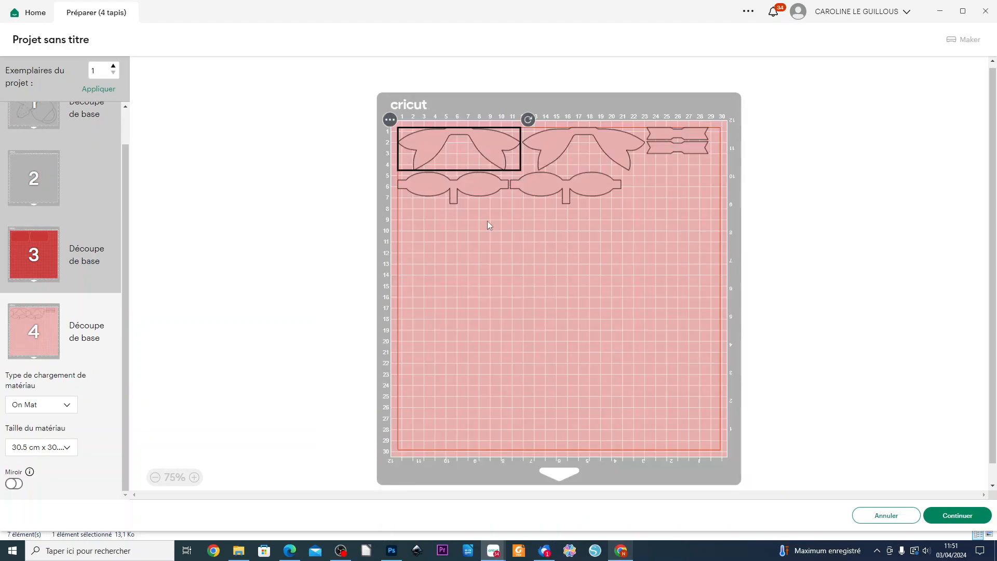
{"action": "left_click", "coordinate": [887, 517]}
Position the smaller bag piece over the lower part of the large one and bring both red panels beside the bag
{"action": "left_click_drag", "start_coordinate": [530, 229], "coordinate": [363, 301]}
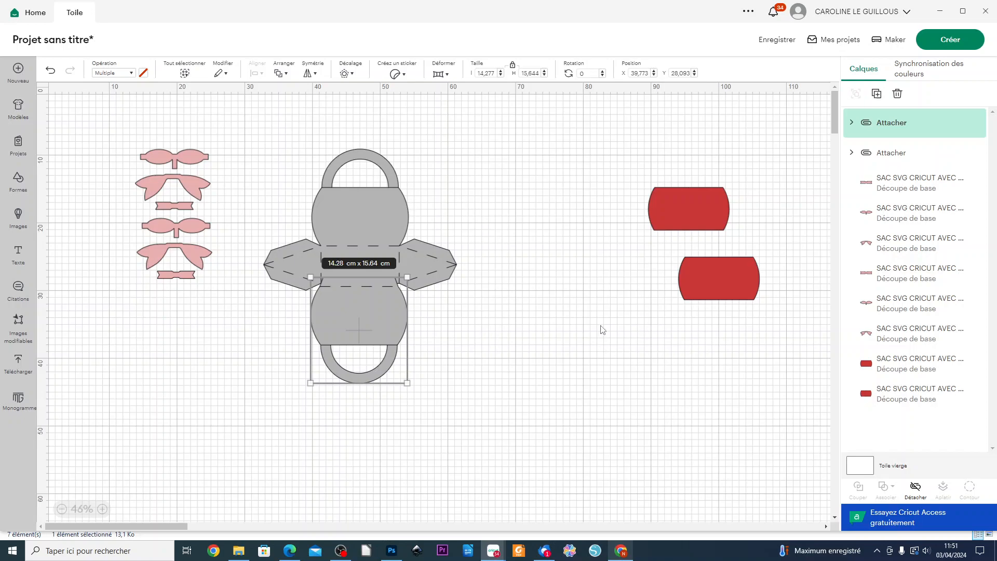
{"action": "left_click_drag", "start_coordinate": [715, 286], "coordinate": [483, 346]}
{"action": "left_click_drag", "start_coordinate": [662, 218], "coordinate": [495, 295]}
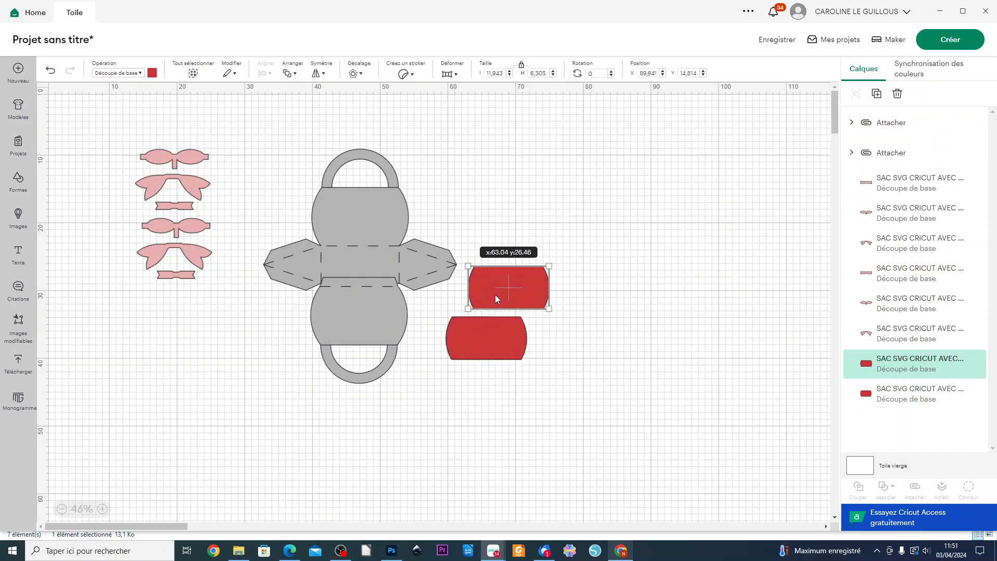